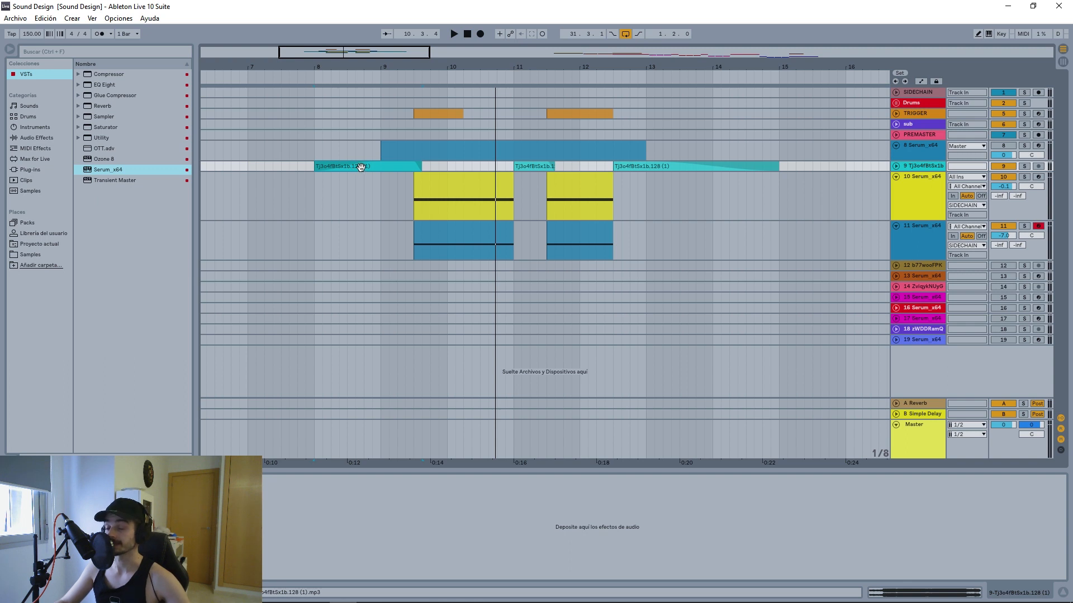
Play back the arrangement and select Serum tracks 10 and 11 in turn.
key(space)
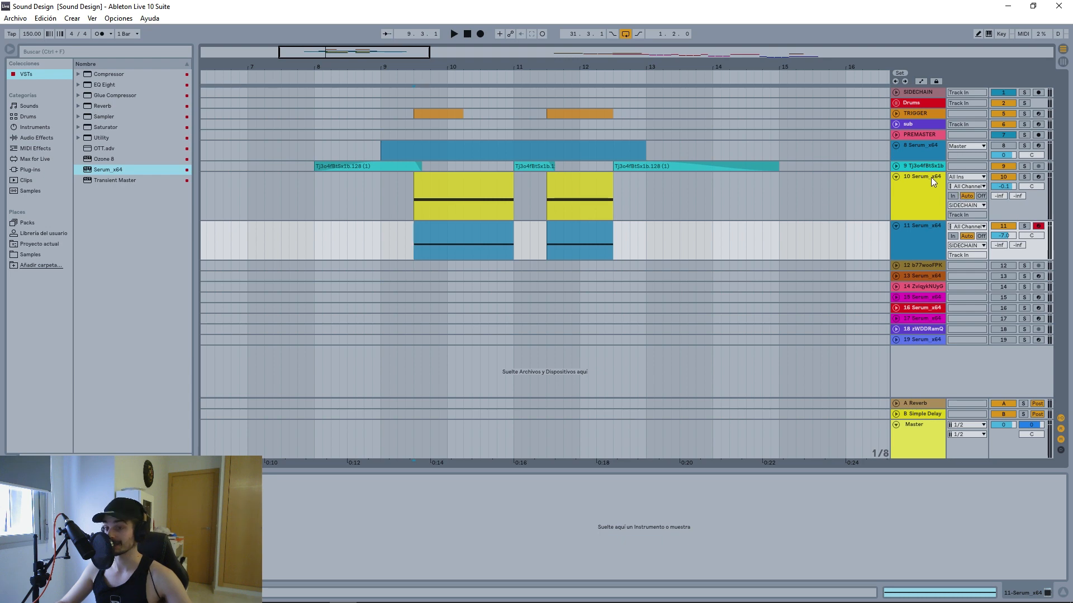
click(930, 177)
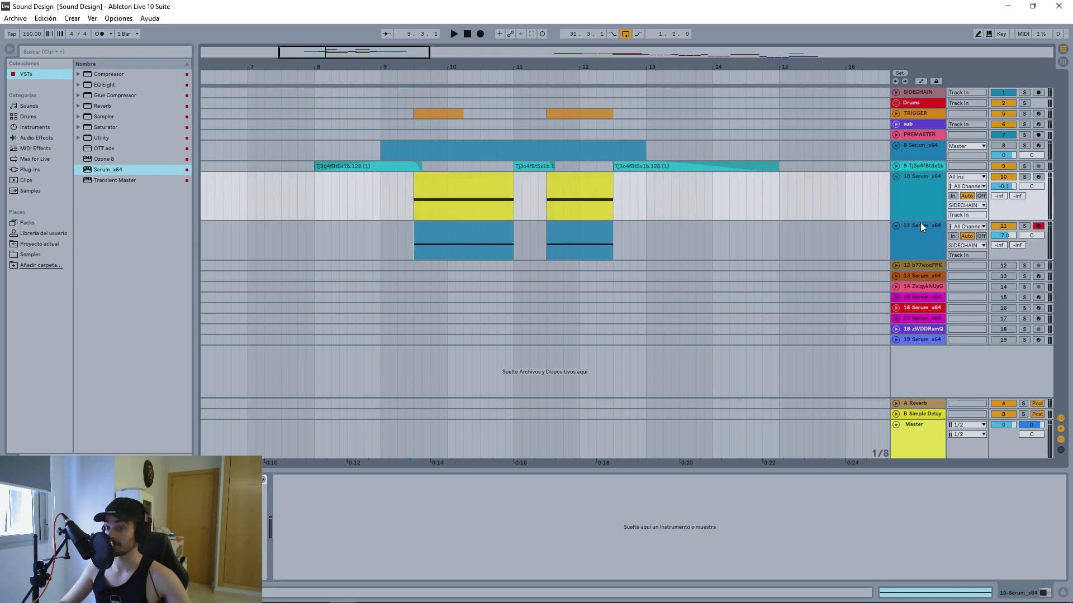
click(921, 224)
click(918, 186)
click(923, 226)
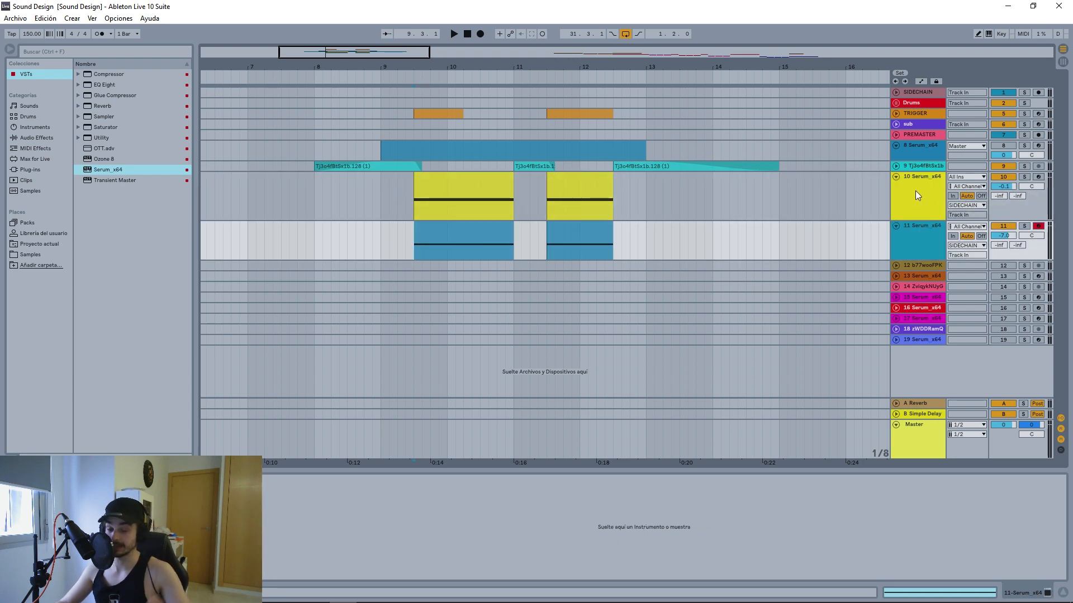
Solo Serum track 11 and play its clip from the start to hear that layer alone.
click(1026, 226)
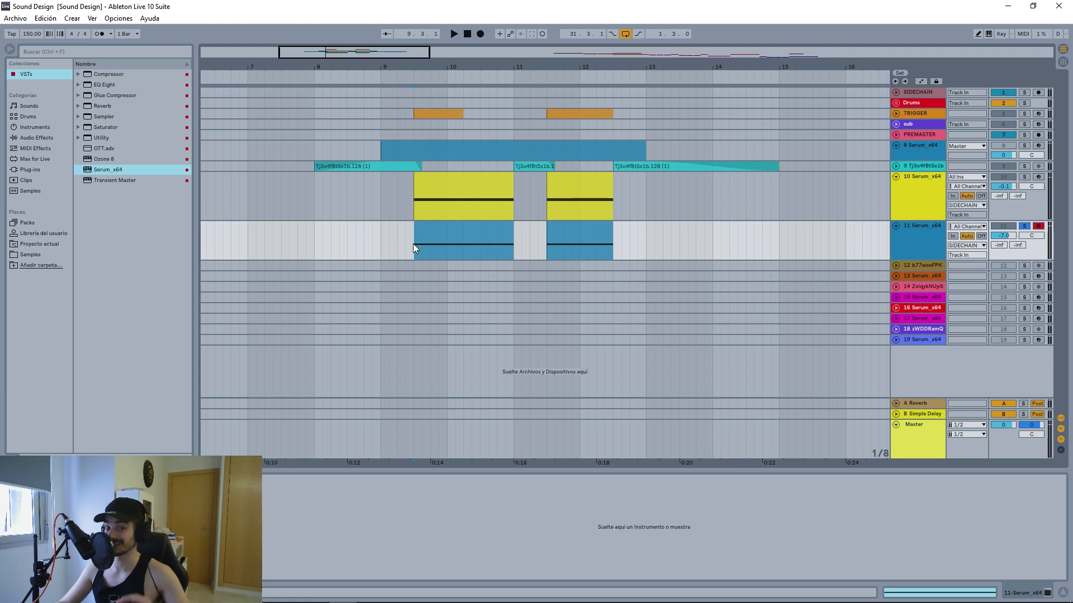
key(space)
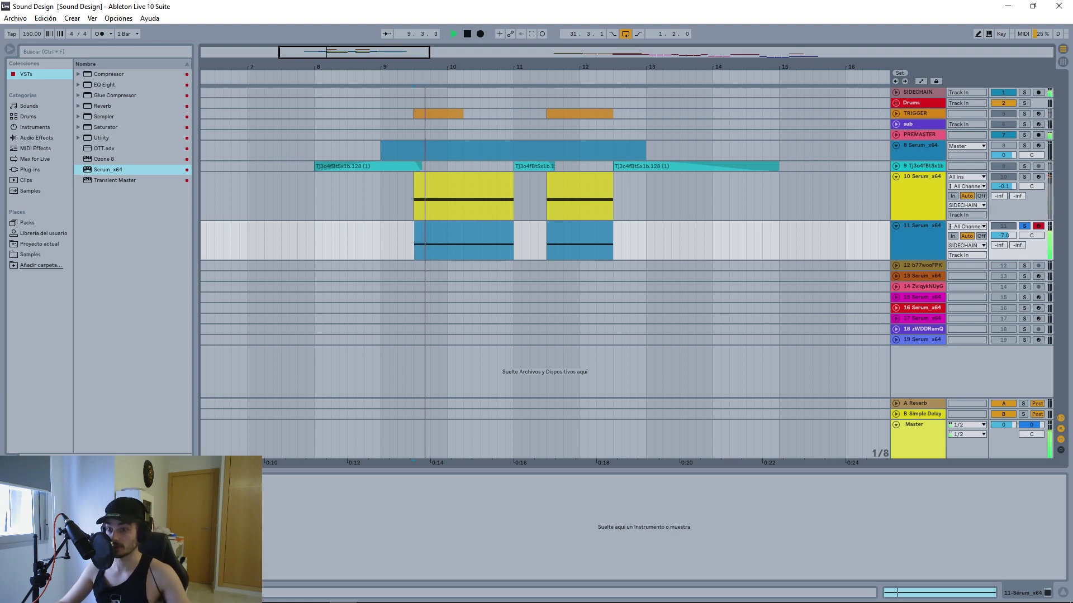
key(space)
Solo Serum track 10 instead and play its clip from the start to hear that layer alone.
click(1024, 177)
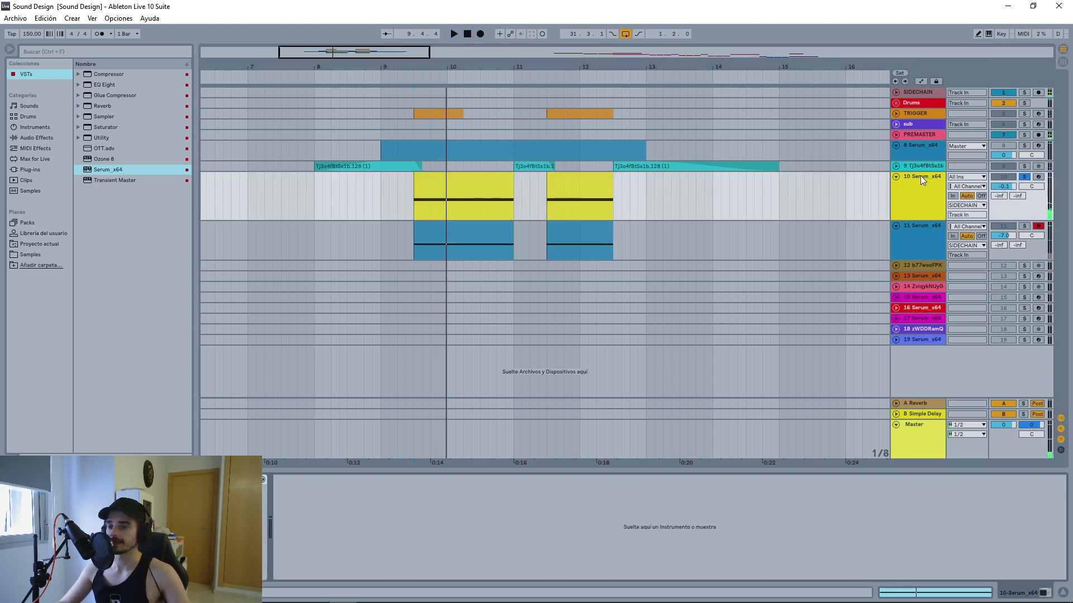
click(920, 176)
key(space)
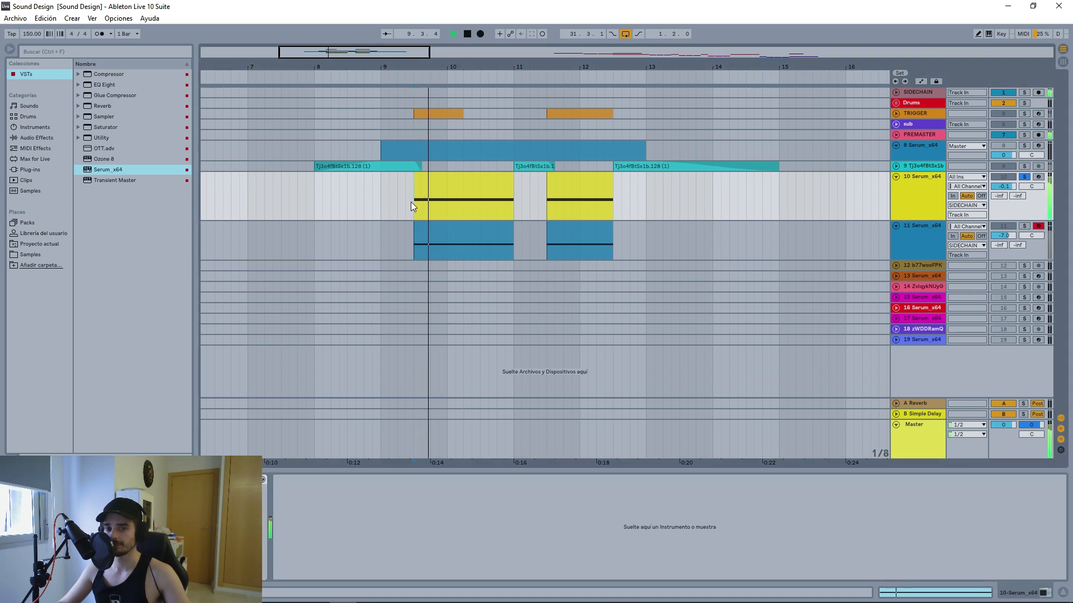
key(space)
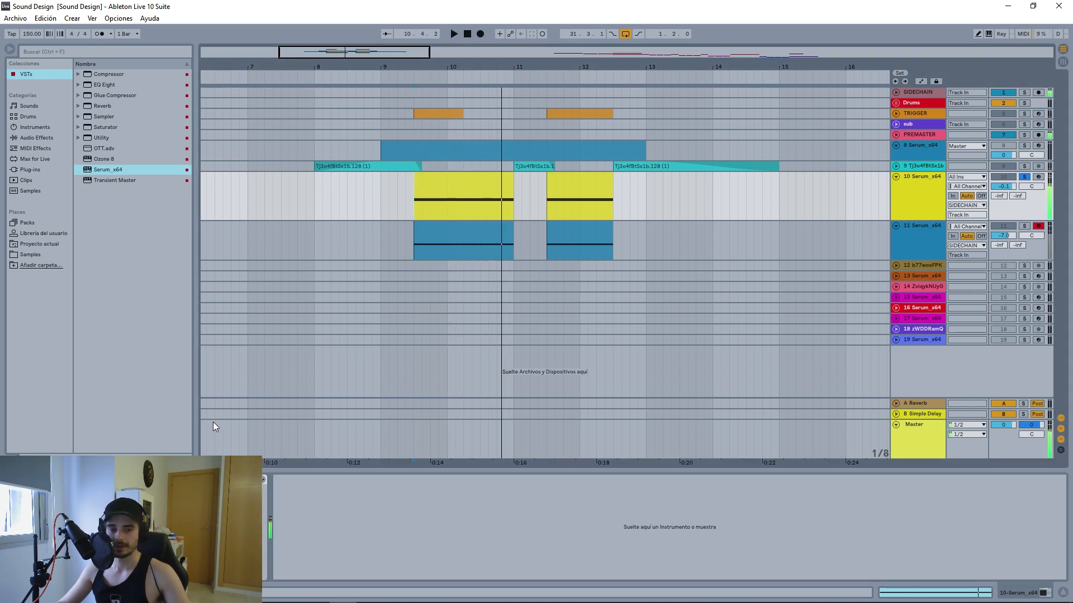
Open the Serum instrument on track 10 and check oscillator A's unison detune, blend and FM warp amounts.
click(222, 480)
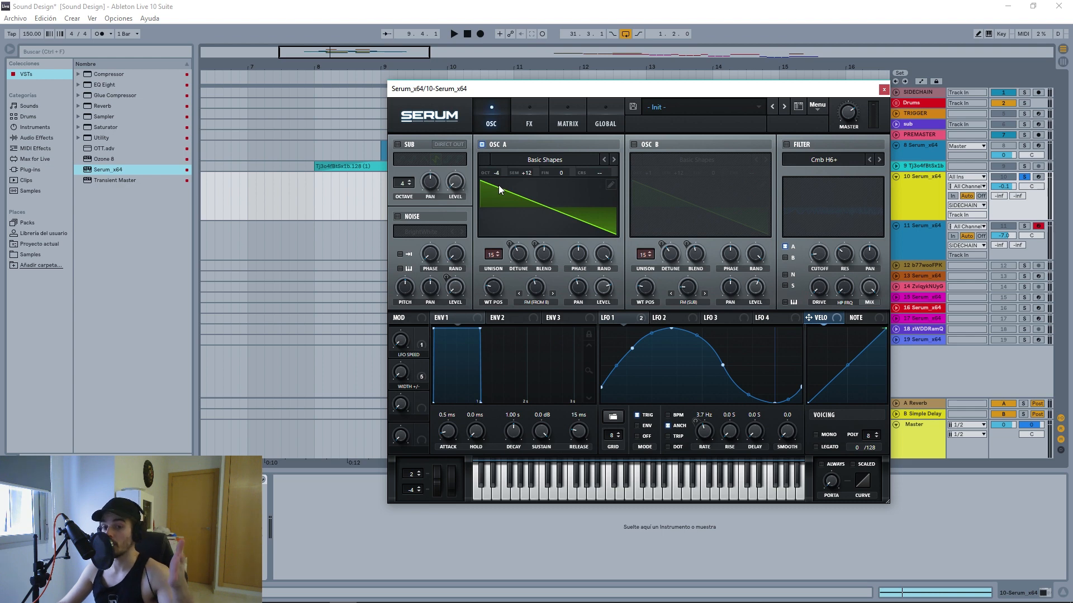
click(521, 256)
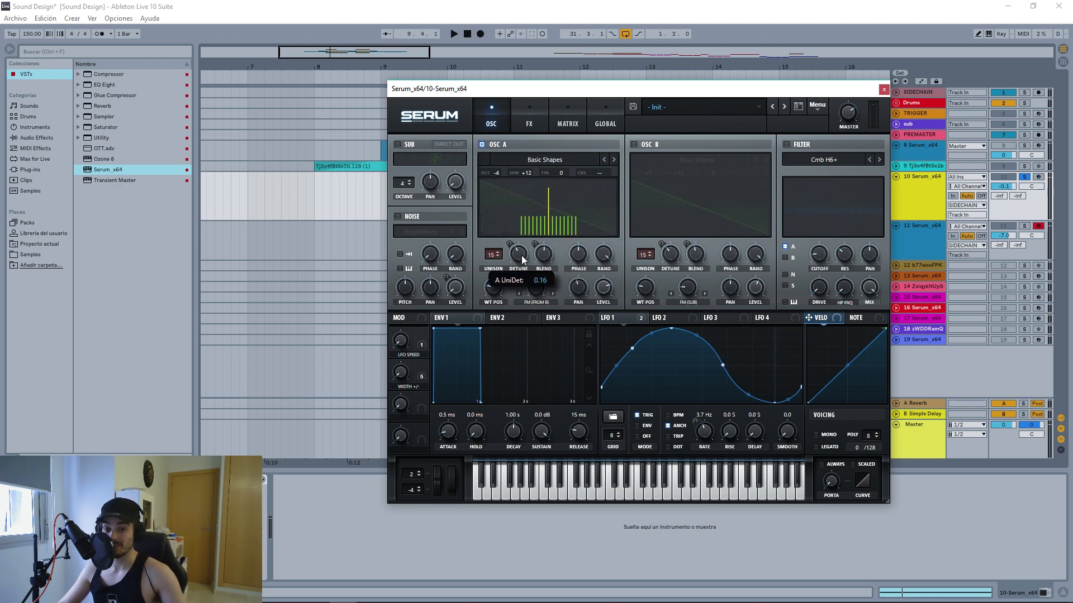
click(539, 253)
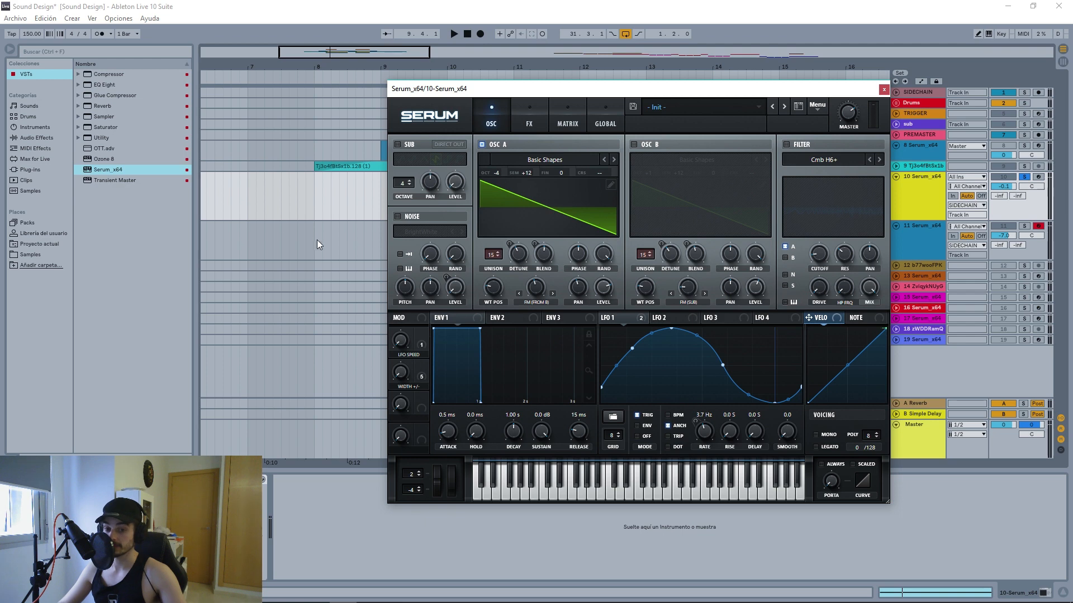
click(537, 293)
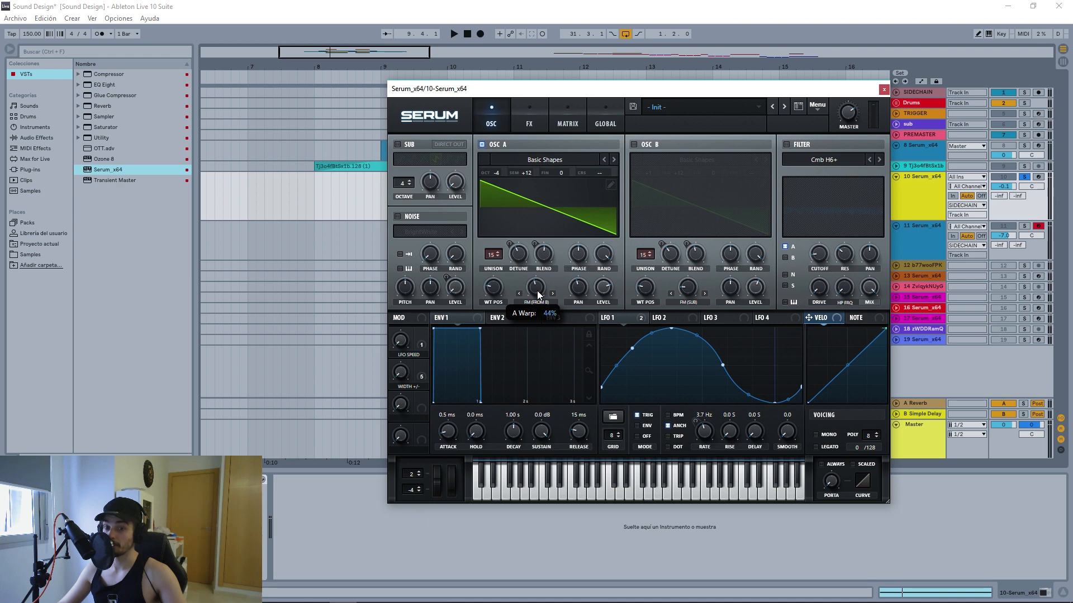
Switch on oscillator B and check its FM warp amount and level.
click(633, 144)
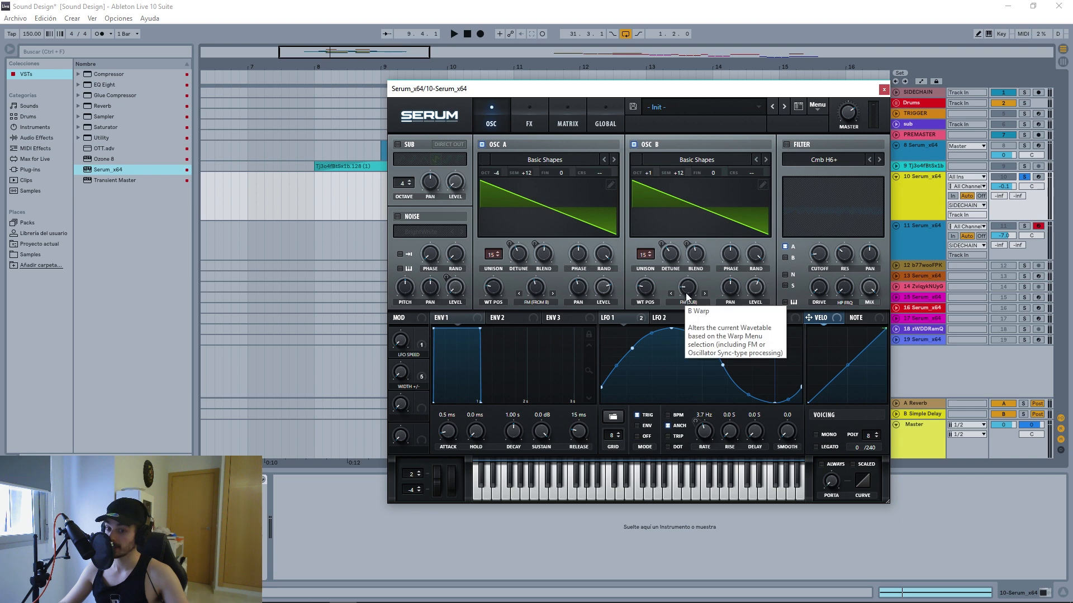
drag(685, 292, 690, 288)
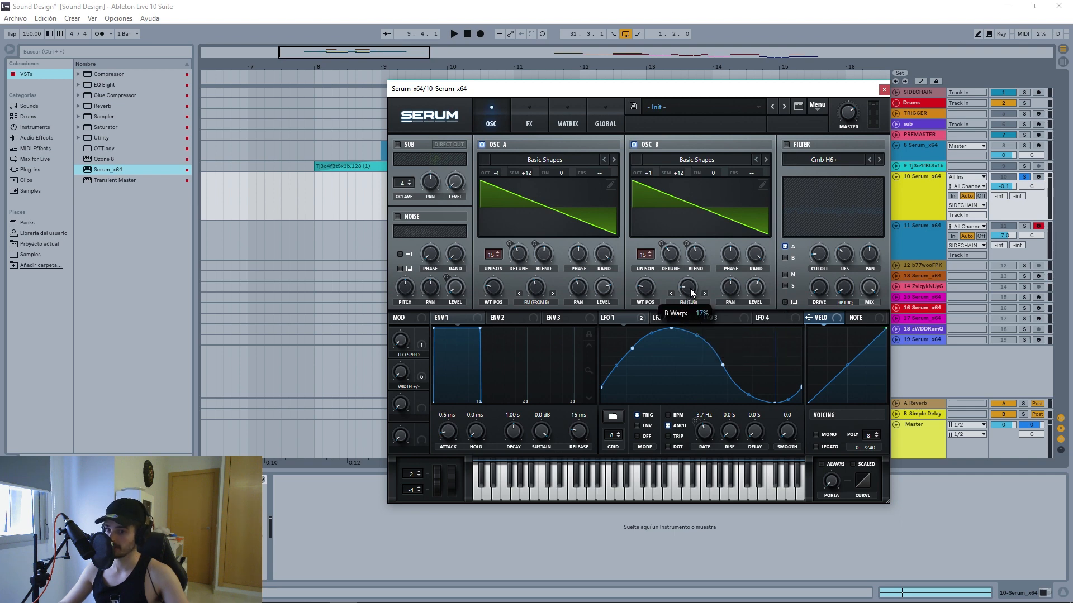
mouse_move(753, 290)
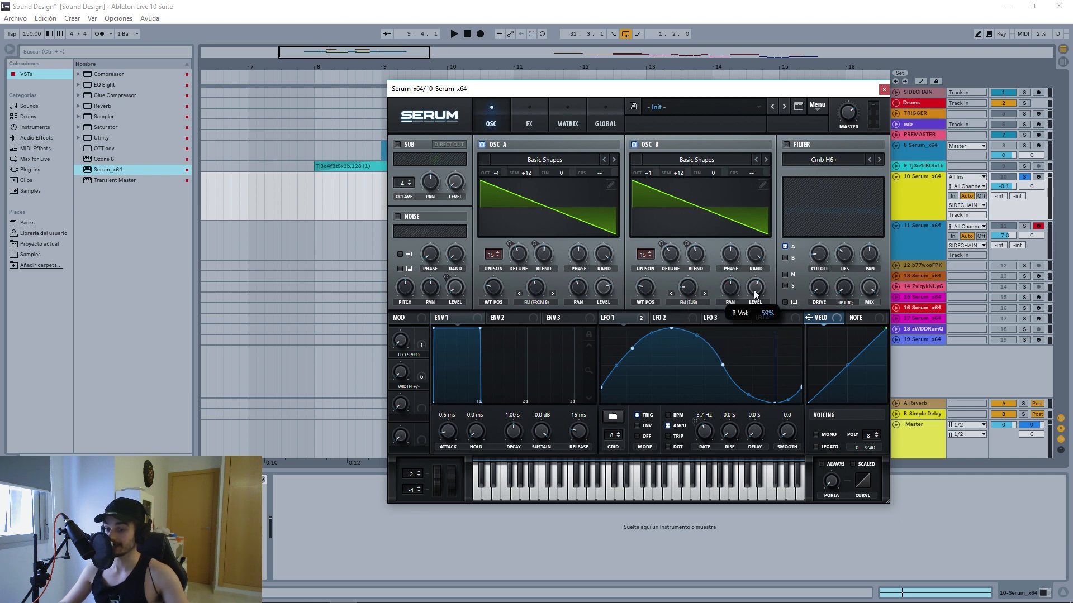
mouse_move(605, 286)
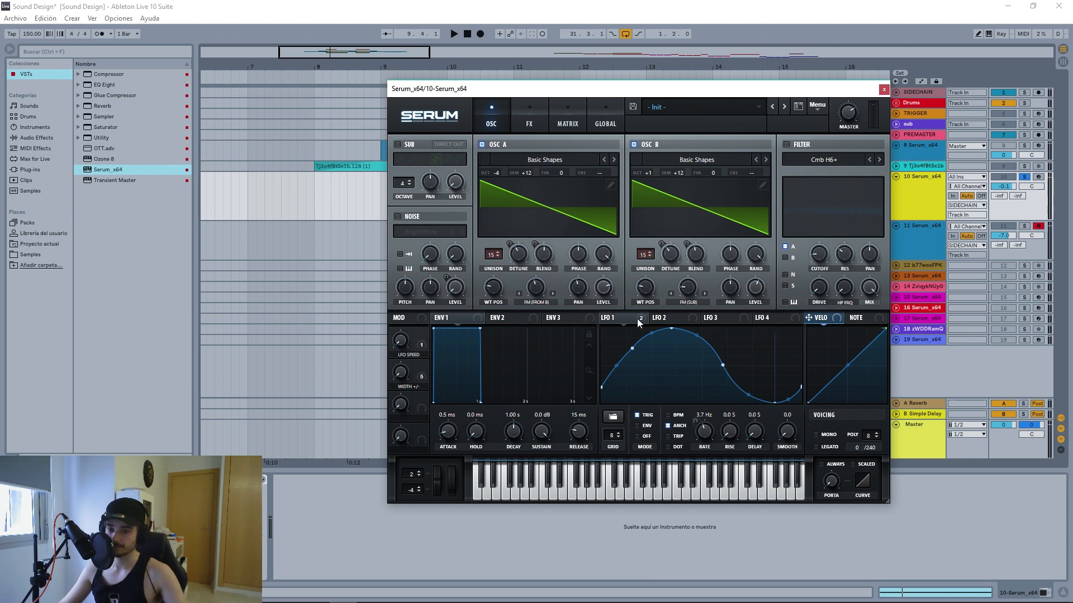
Switch on the sub oscillator and play the clip to hear it combined with oscillators A and B.
click(397, 145)
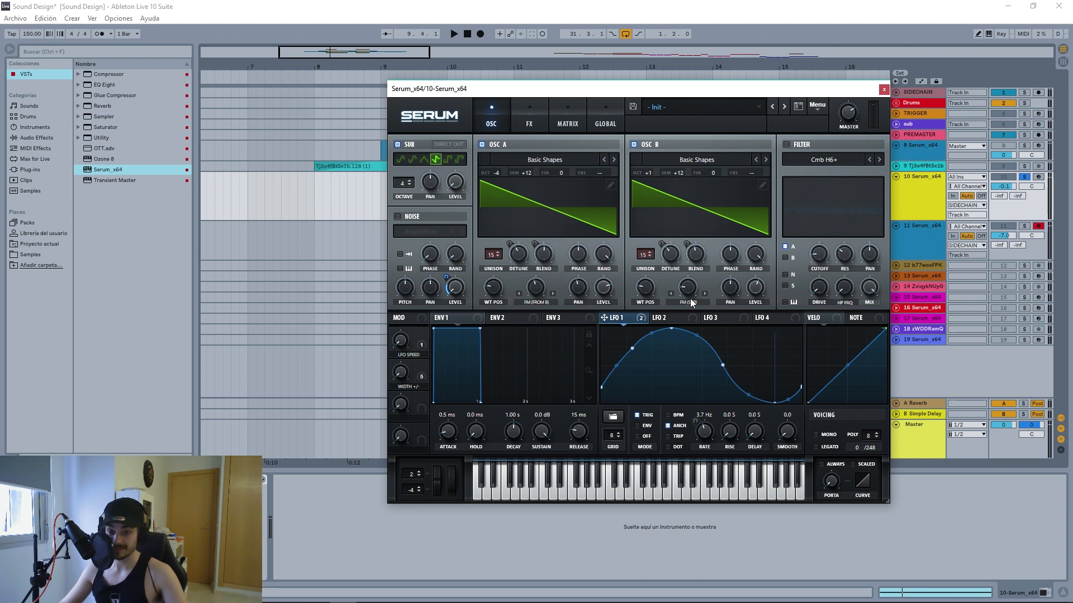
mouse_move(688, 293)
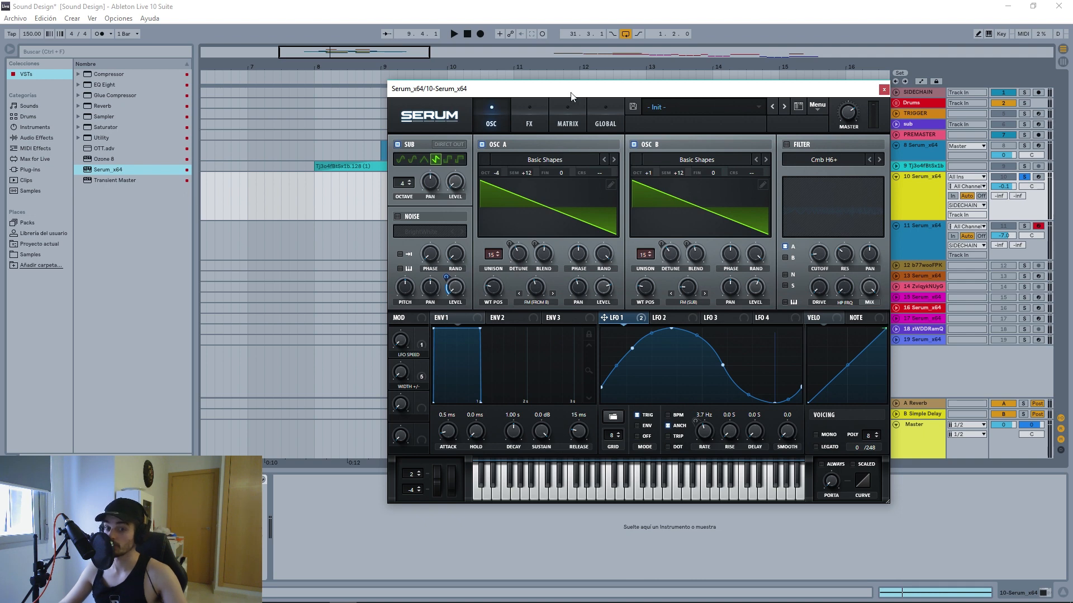
key(space)
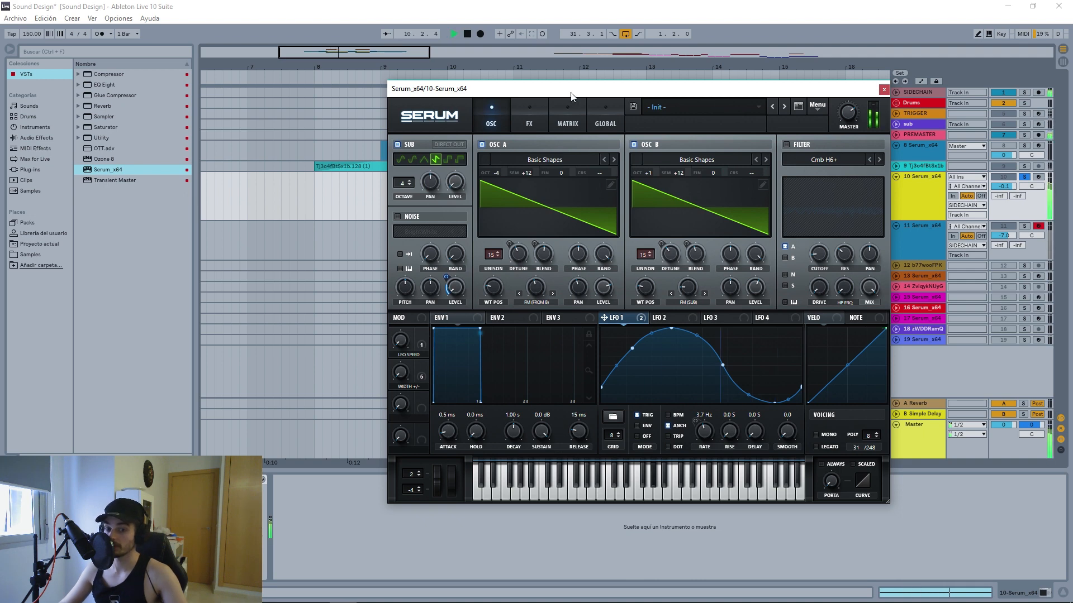
key(space)
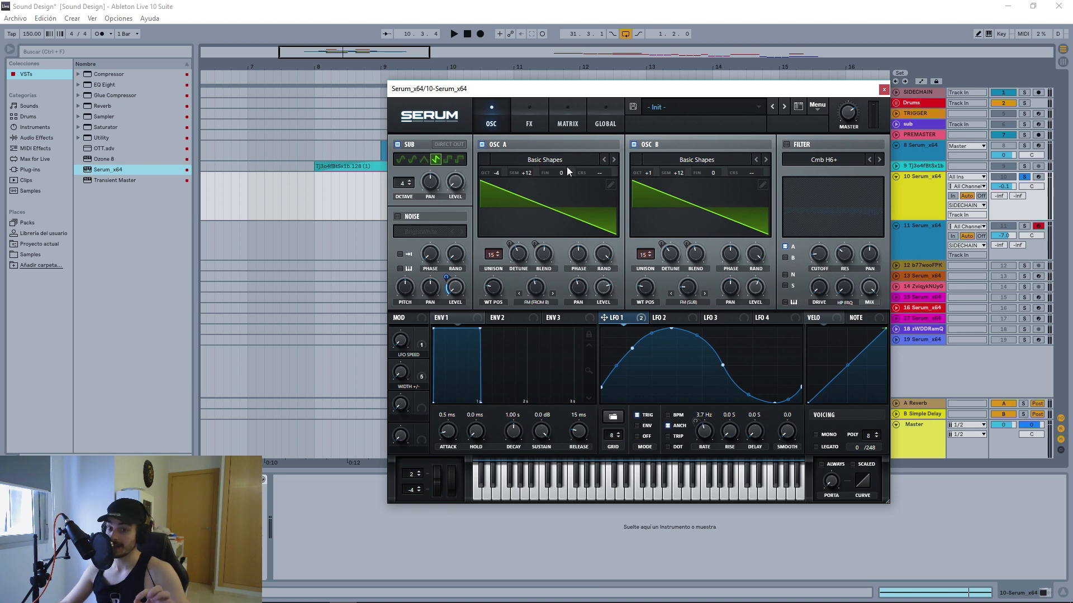
Examine the LFO 1 and macro assignments in Serum's modulation matrix.
click(537, 115)
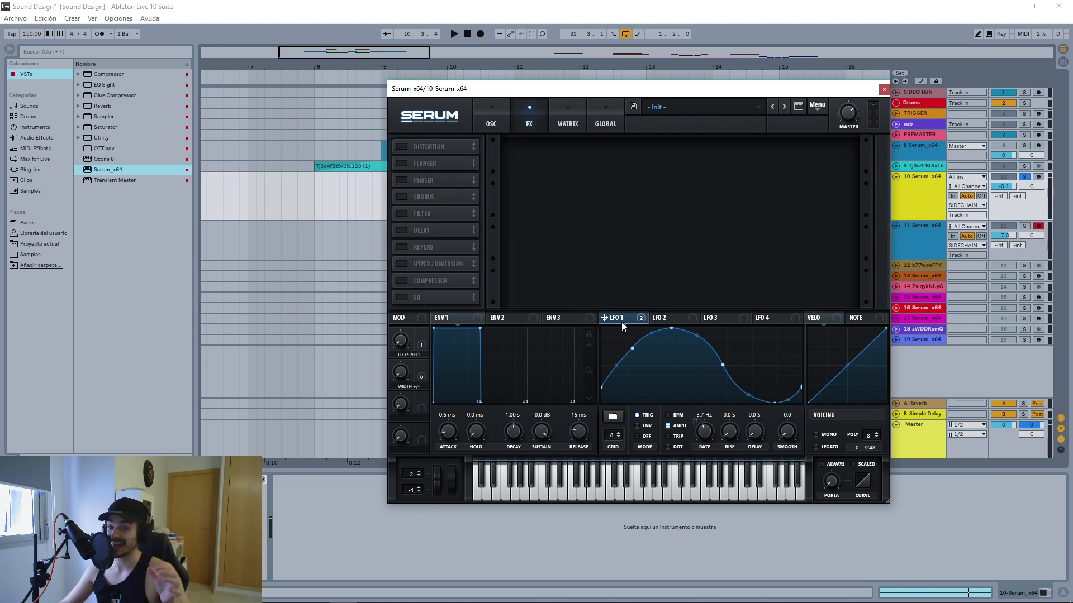
click(566, 114)
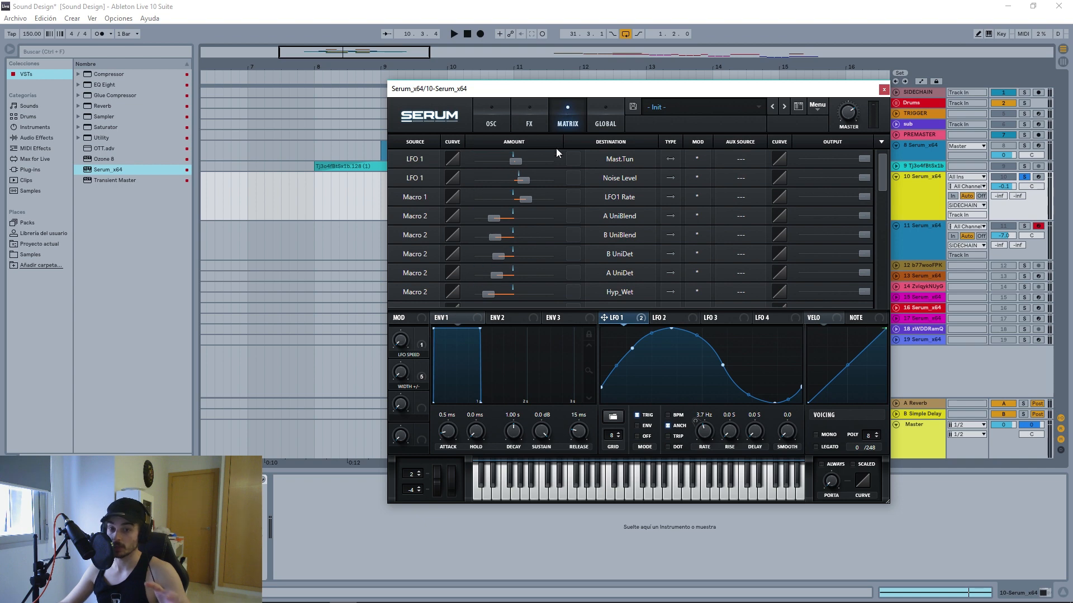
mouse_move(885, 176)
mouse_down()
mouse_move(884, 203)
mouse_move(891, 172)
mouse_up()
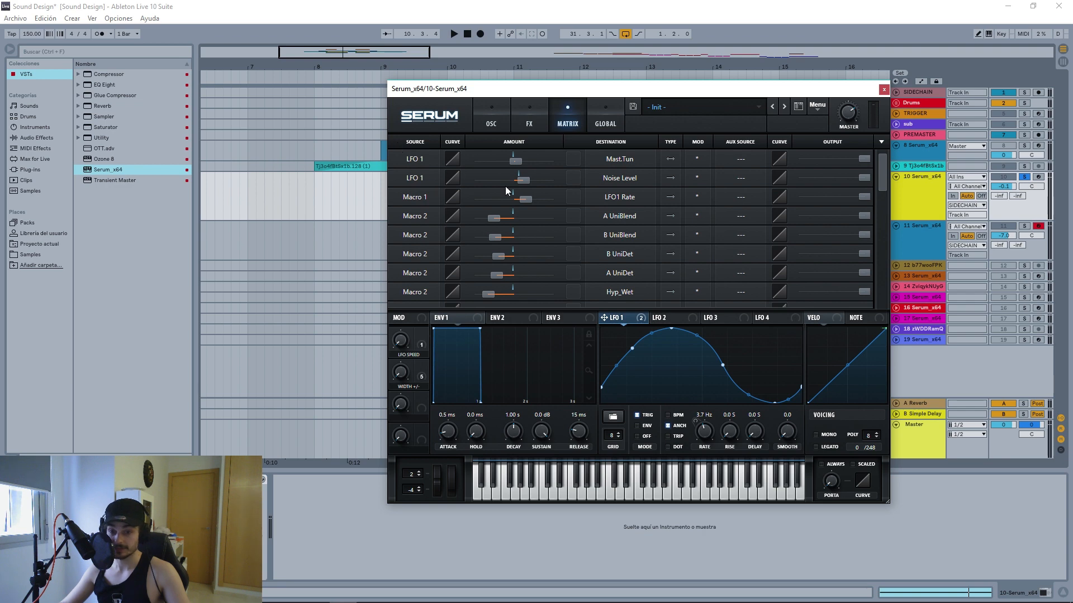
click(487, 124)
click(573, 115)
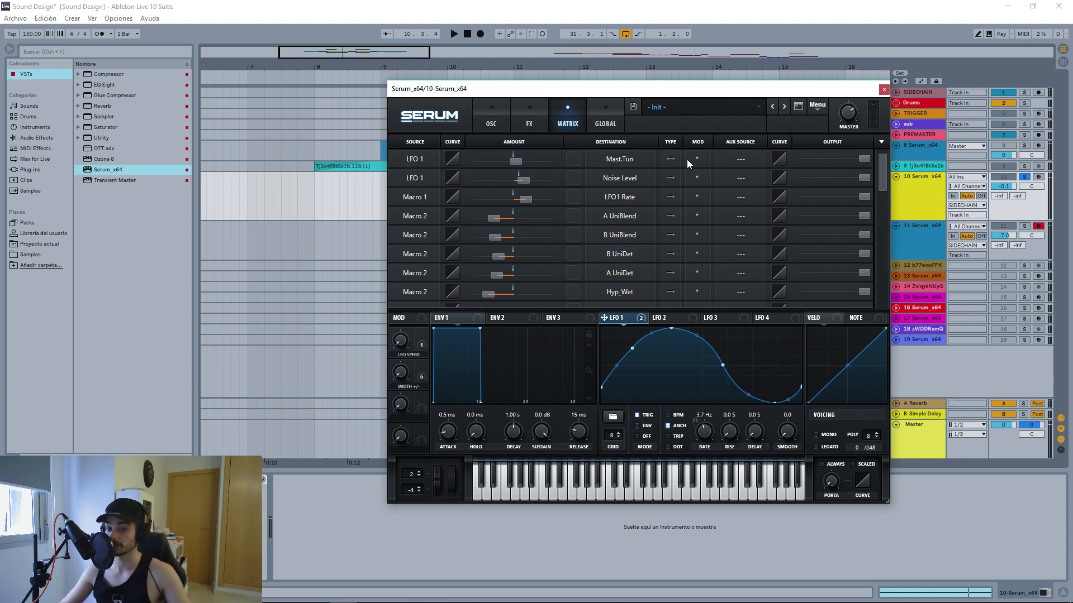
Enable the distortion, flanger and phaser in Serum's effects rack.
click(535, 112)
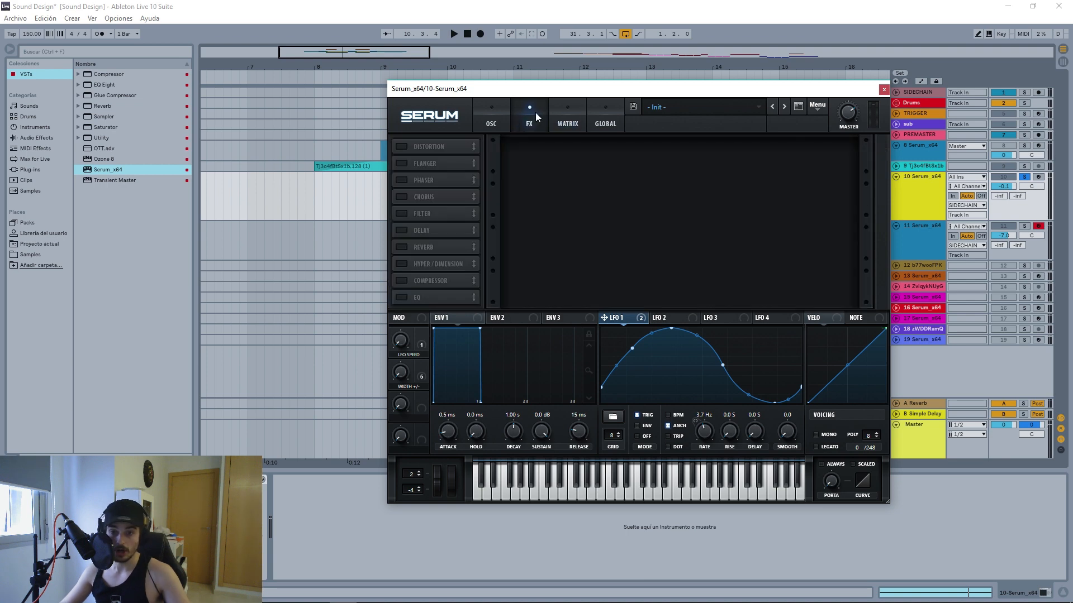
click(401, 147)
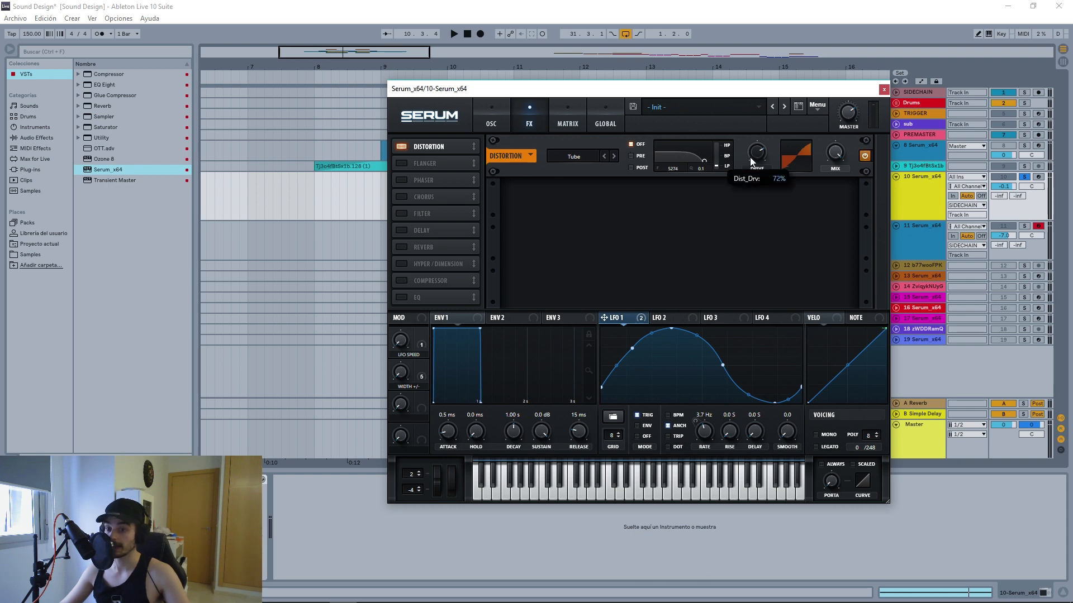
click(400, 164)
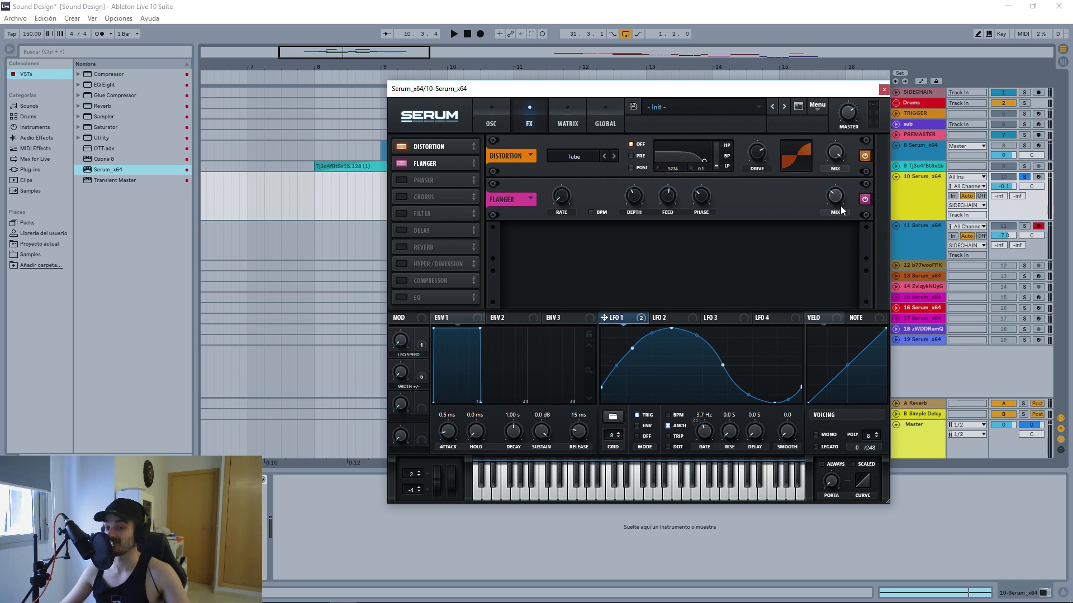
click(401, 180)
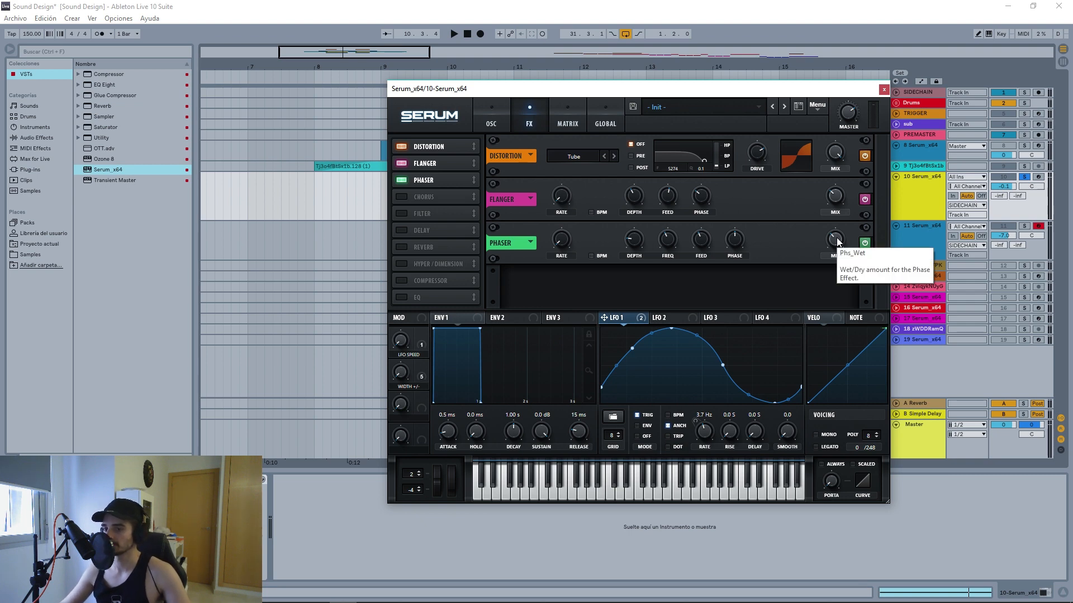
Enable the filter effect in the rack and check its resonance and mix settings.
click(401, 214)
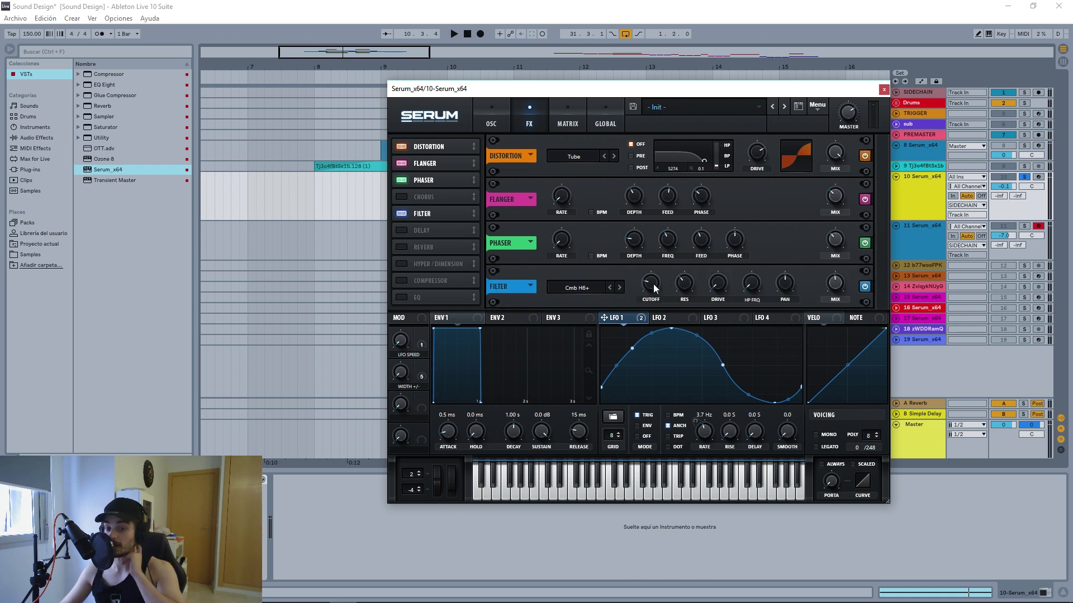
mouse_move(689, 283)
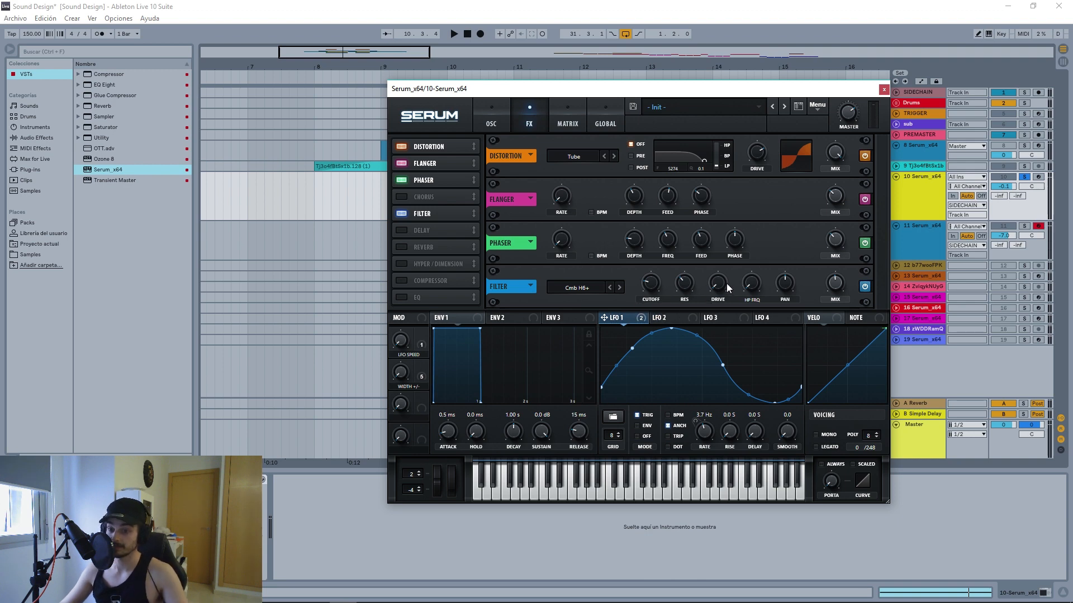
mouse_move(838, 287)
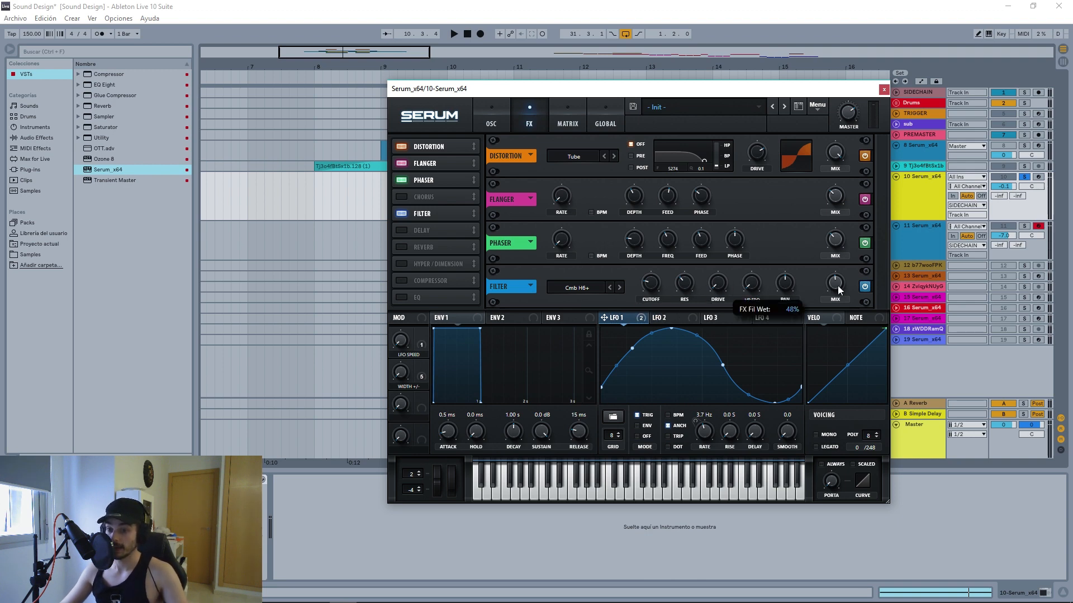
Enable the delay effect in the rack and check its feedback, link and mix settings.
click(403, 231)
scroll(882, 244, down, 2)
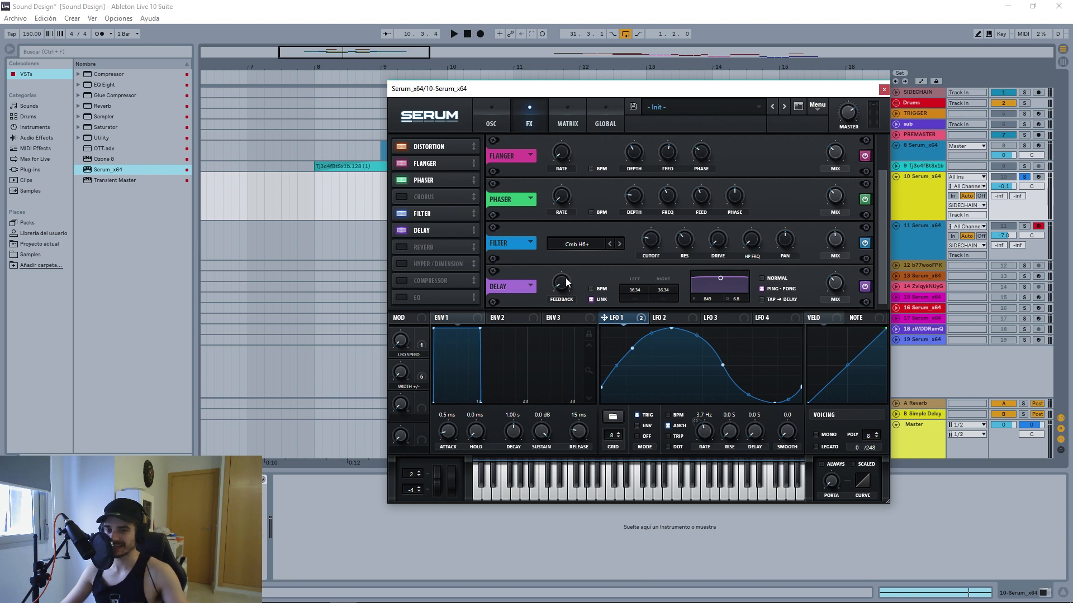
mouse_move(559, 287)
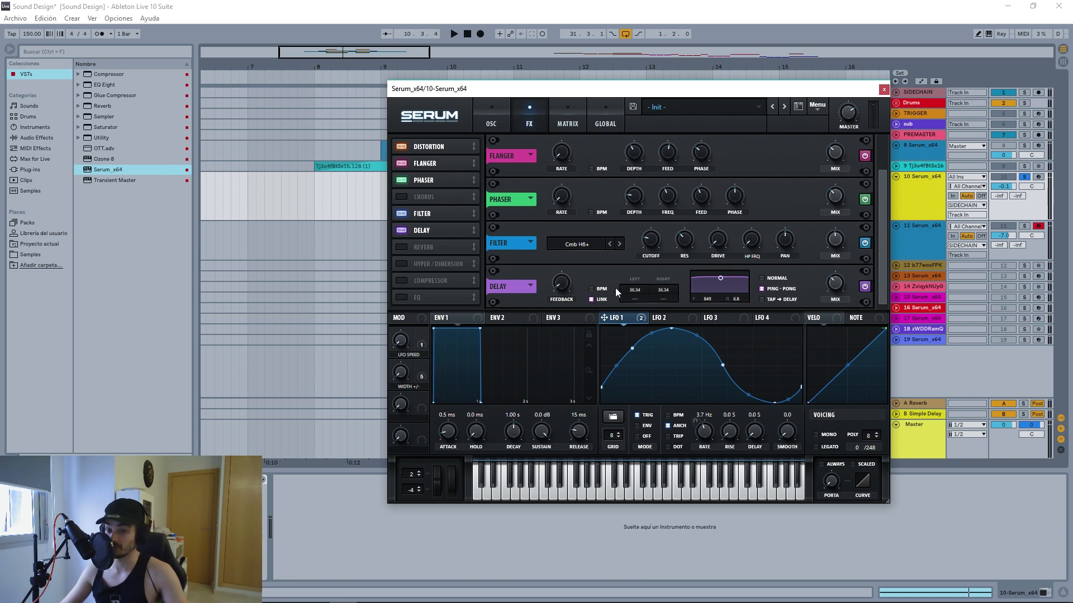
click(590, 300)
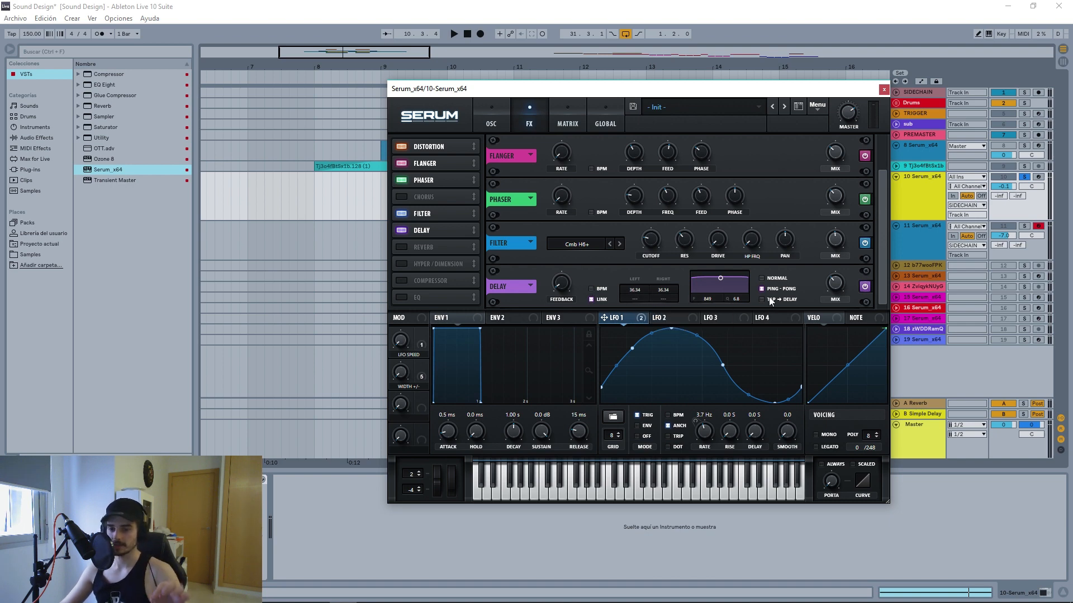
mouse_move(836, 285)
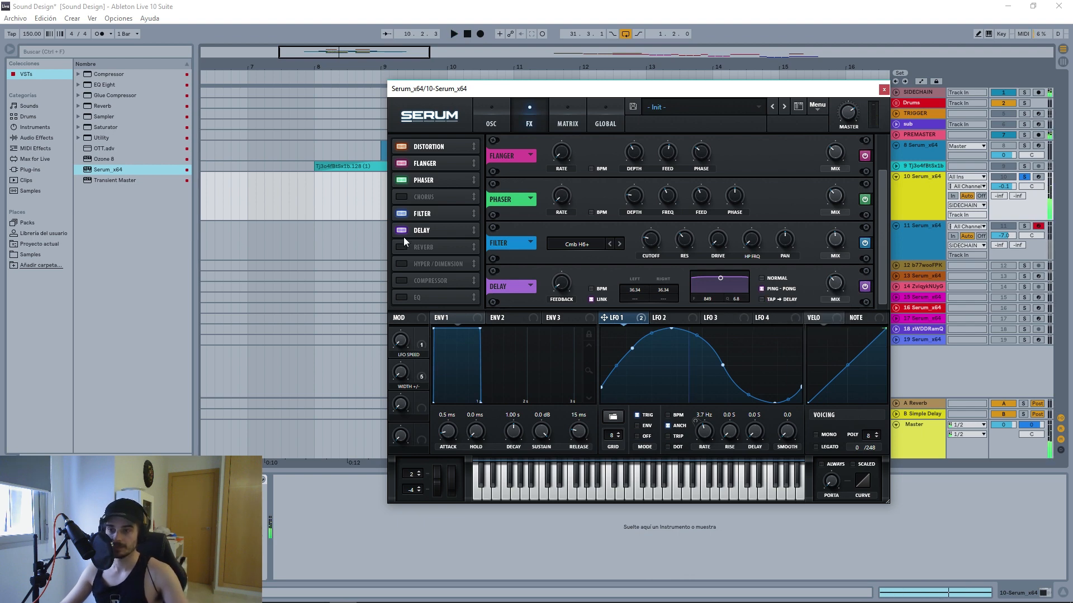
Enable the hyper/dimension, compressor and EQ effects in the rack and check the EQ's high-band frequency.
click(400, 264)
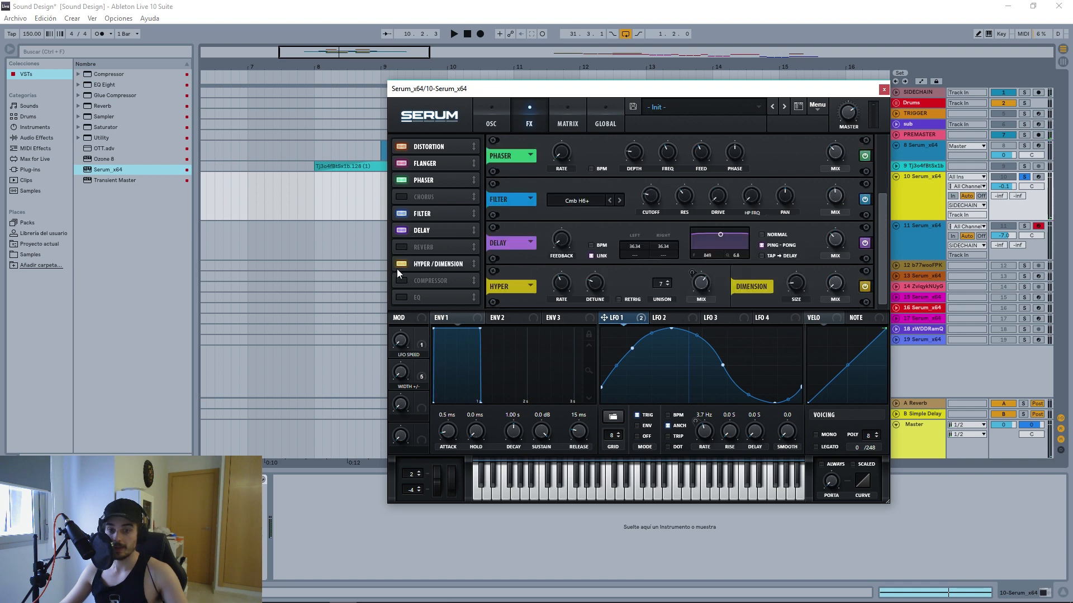
mouse_move(596, 285)
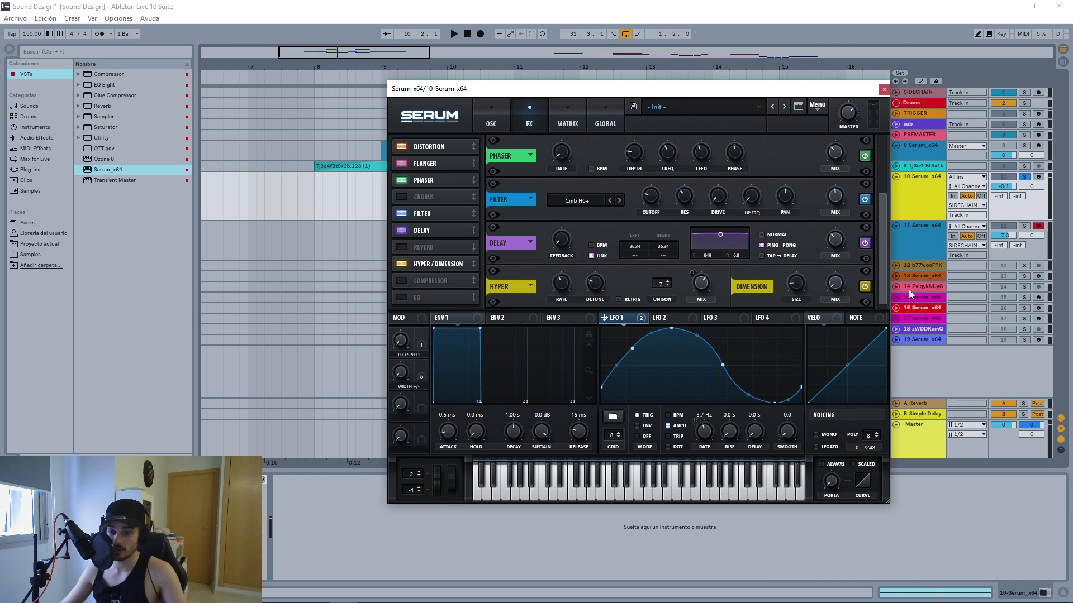
click(418, 282)
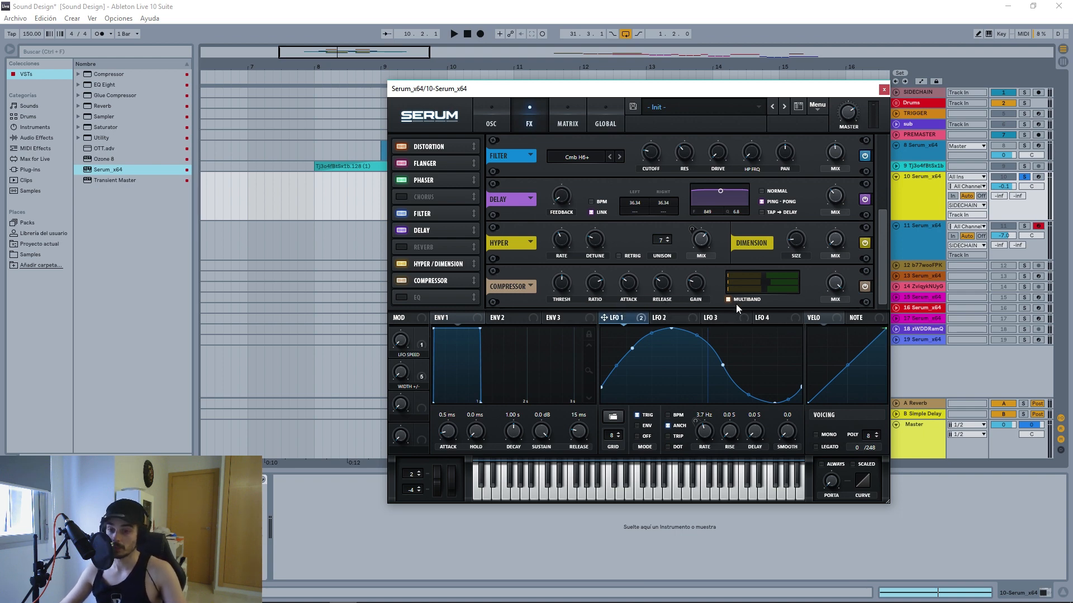
click(404, 301)
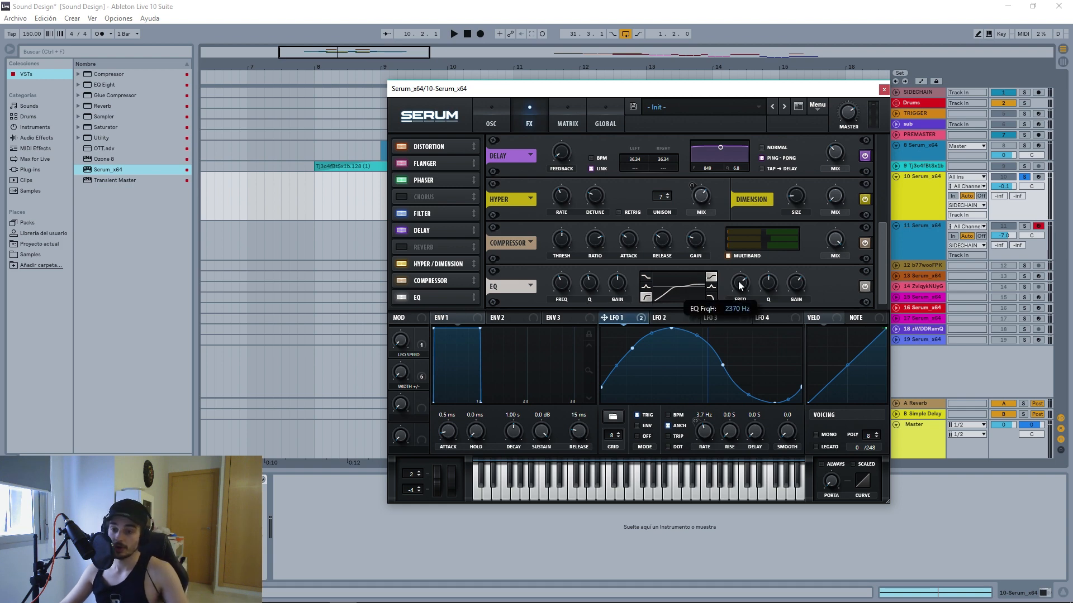
mouse_move(742, 289)
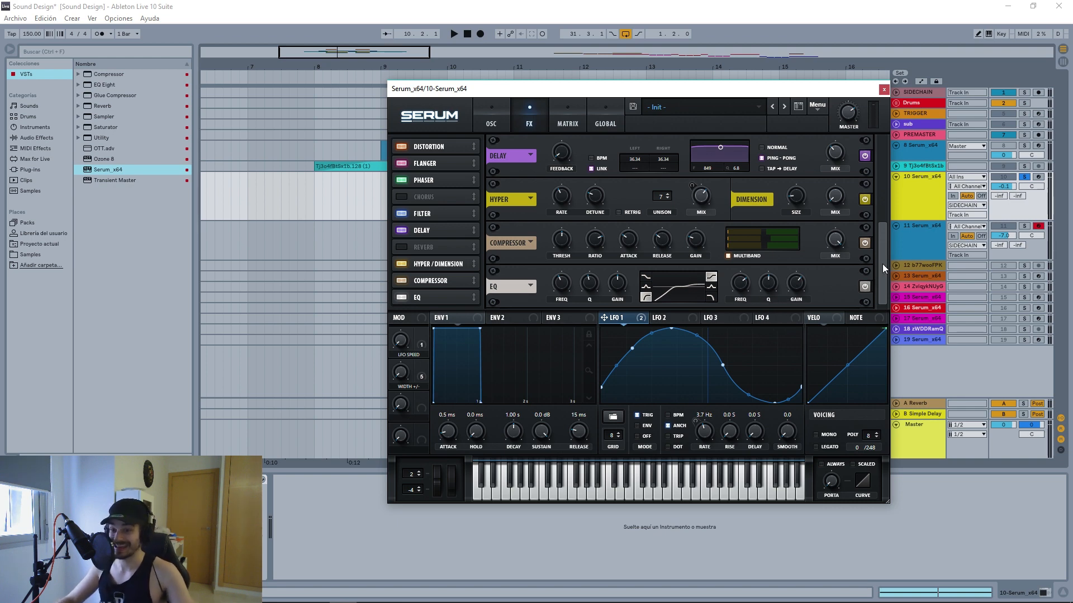
Close track 10's Serum window and play back the soloed track with all its effects.
scroll(882, 263, up, 1)
click(886, 90)
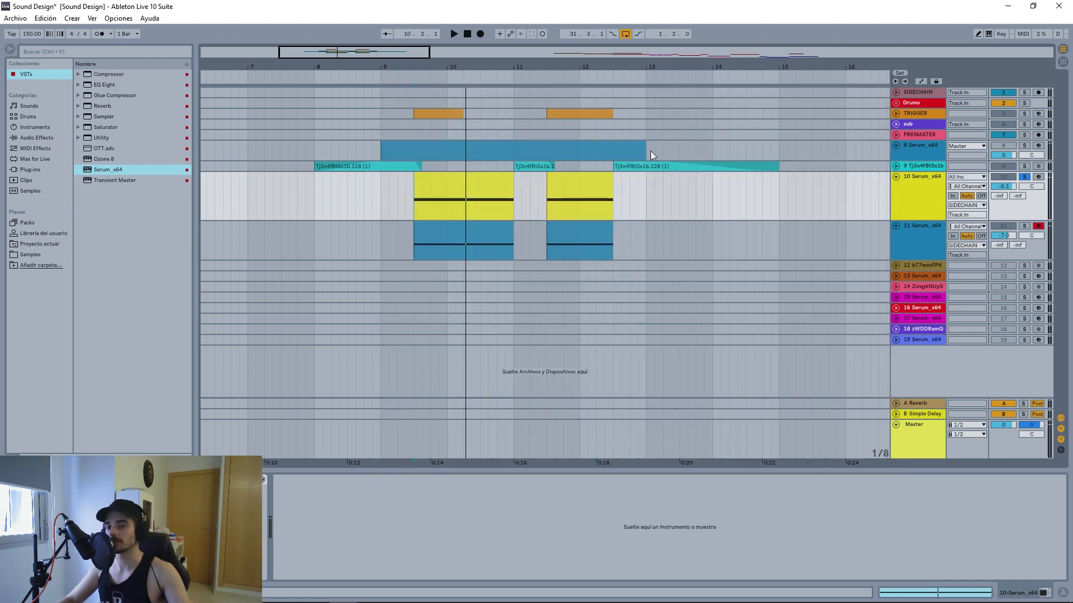
key(space)
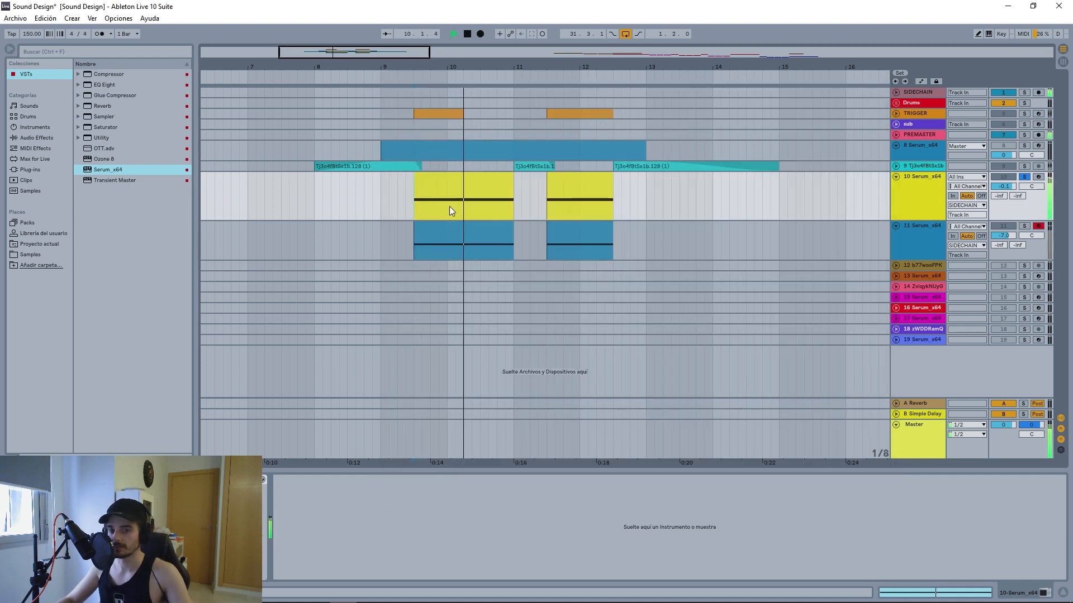
key(space)
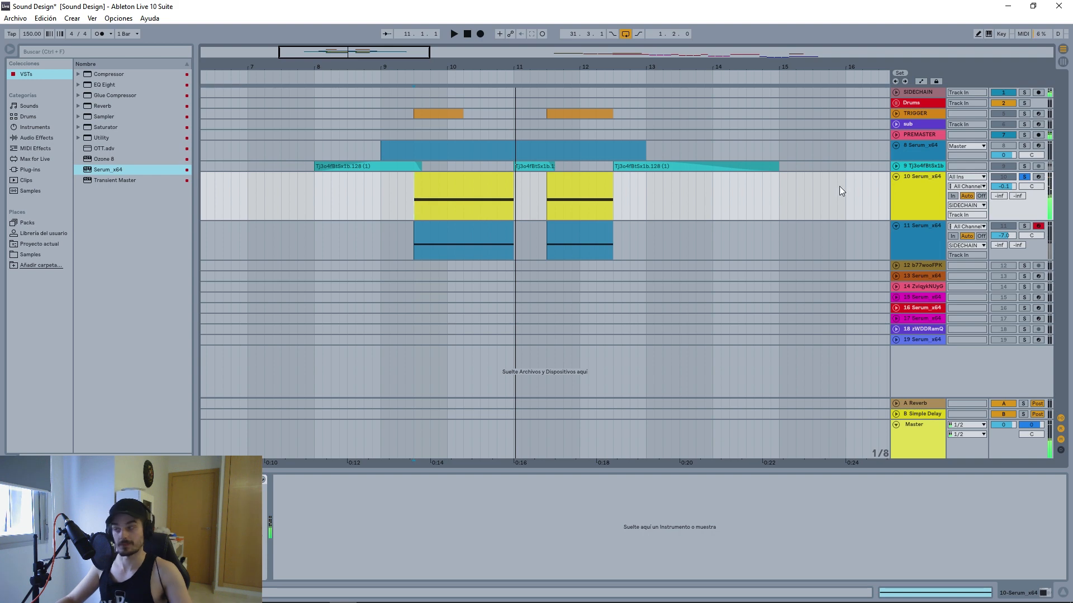
Solo track 11 in place of track 10 and play it back.
click(932, 235)
click(1025, 225)
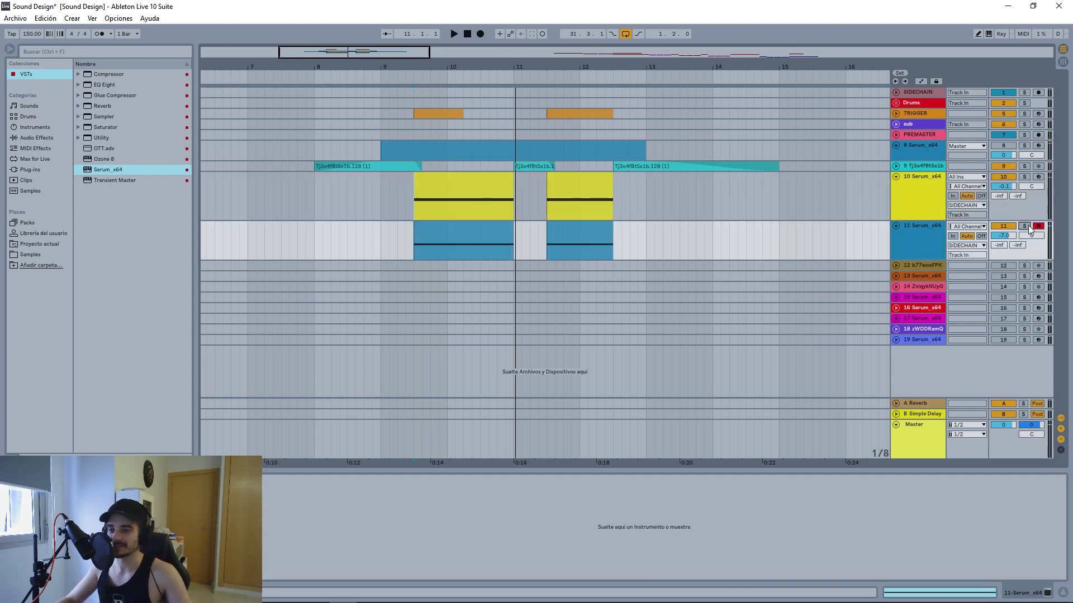
key(space)
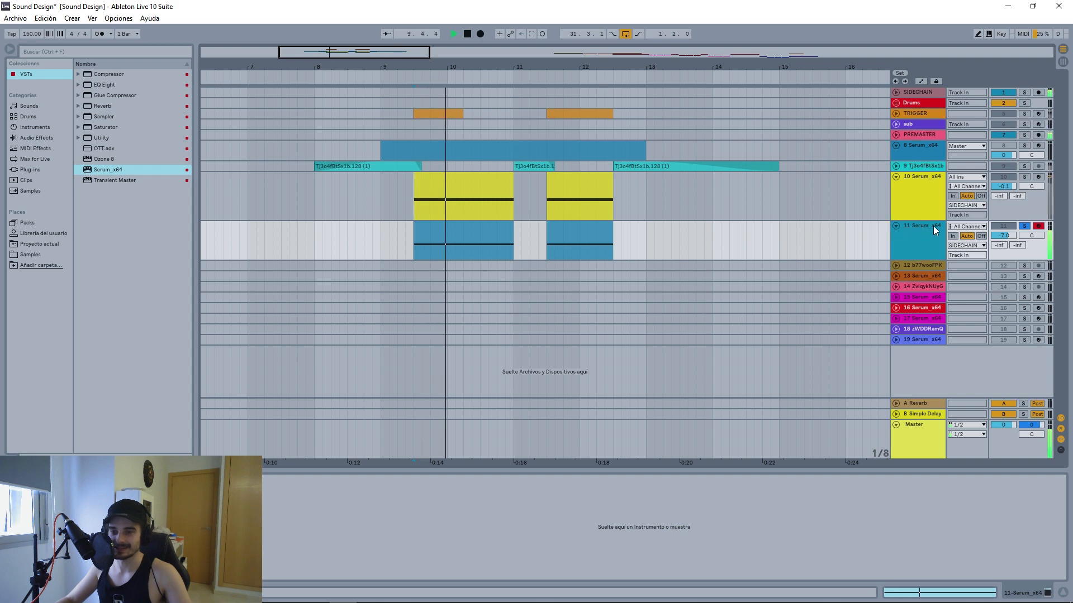
Open Serum on track 11 and slightly adjust the Tube distortion's drive in its effects rack.
click(156, 479)
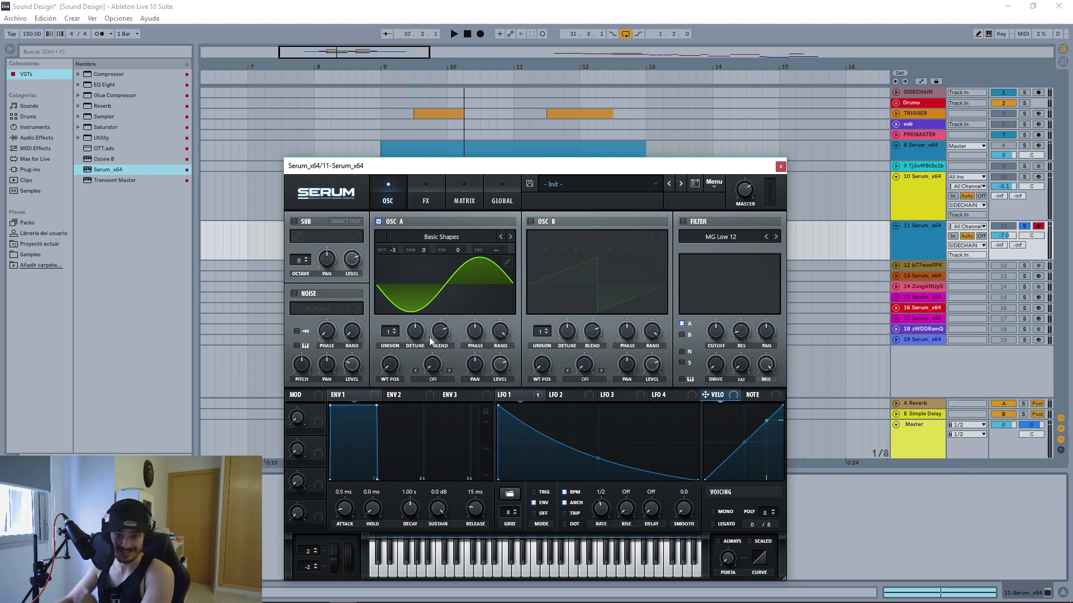
click(429, 196)
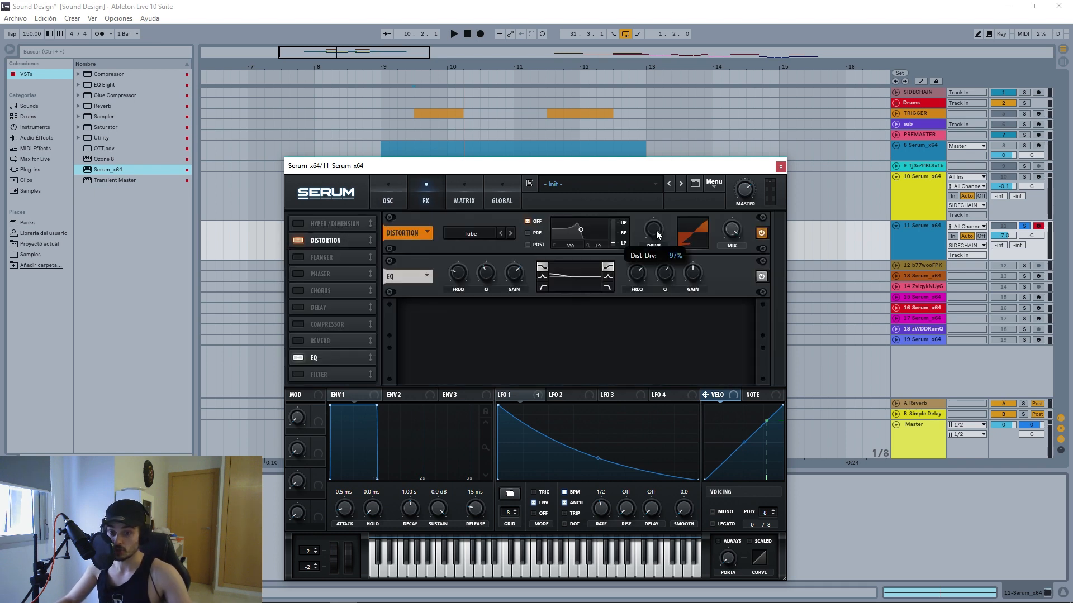
drag(661, 237, 660, 233)
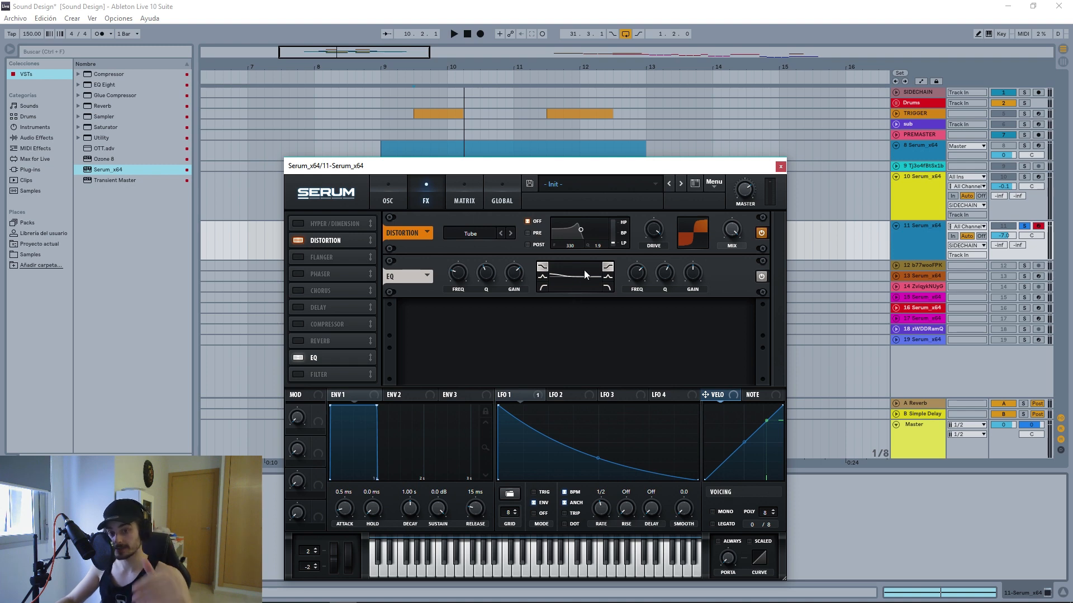
click(781, 165)
Play track 11 alone, clear its solo and play the section with all tracks together.
key(space)
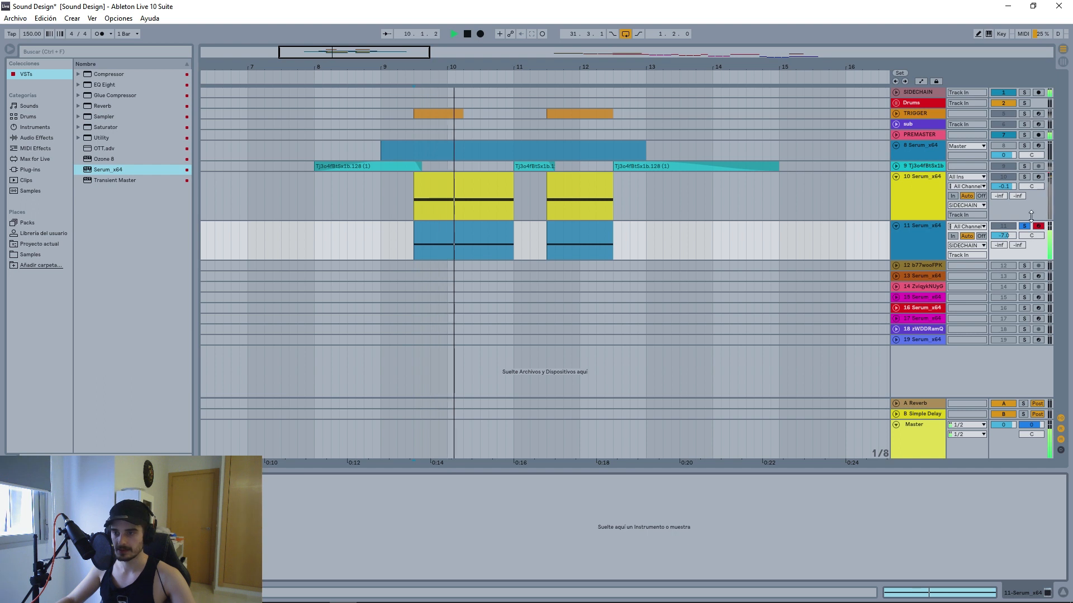
key(space)
click(1025, 226)
key(space)
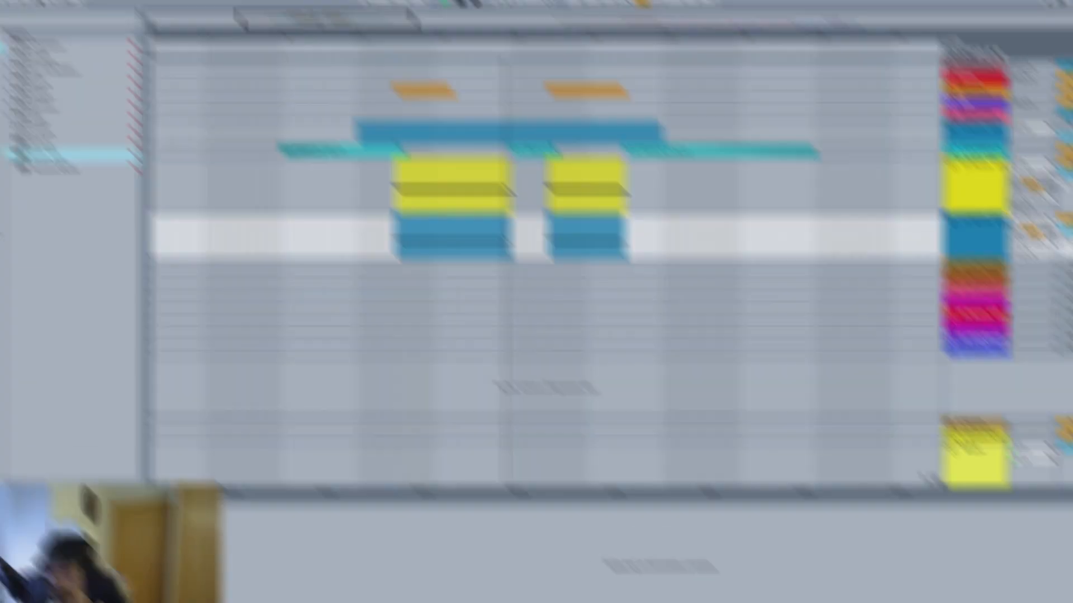
key(space)
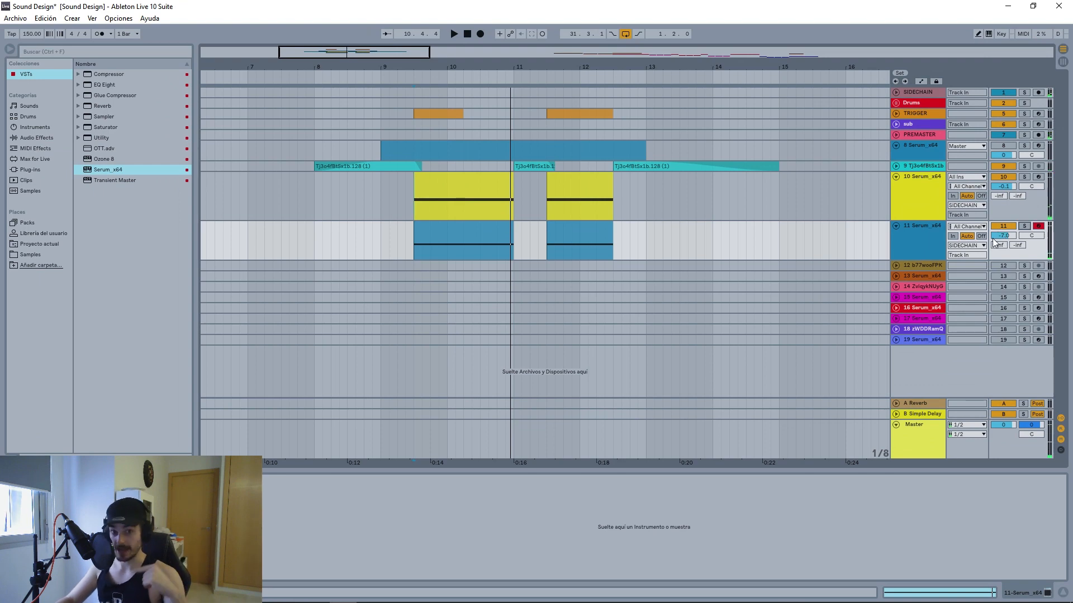